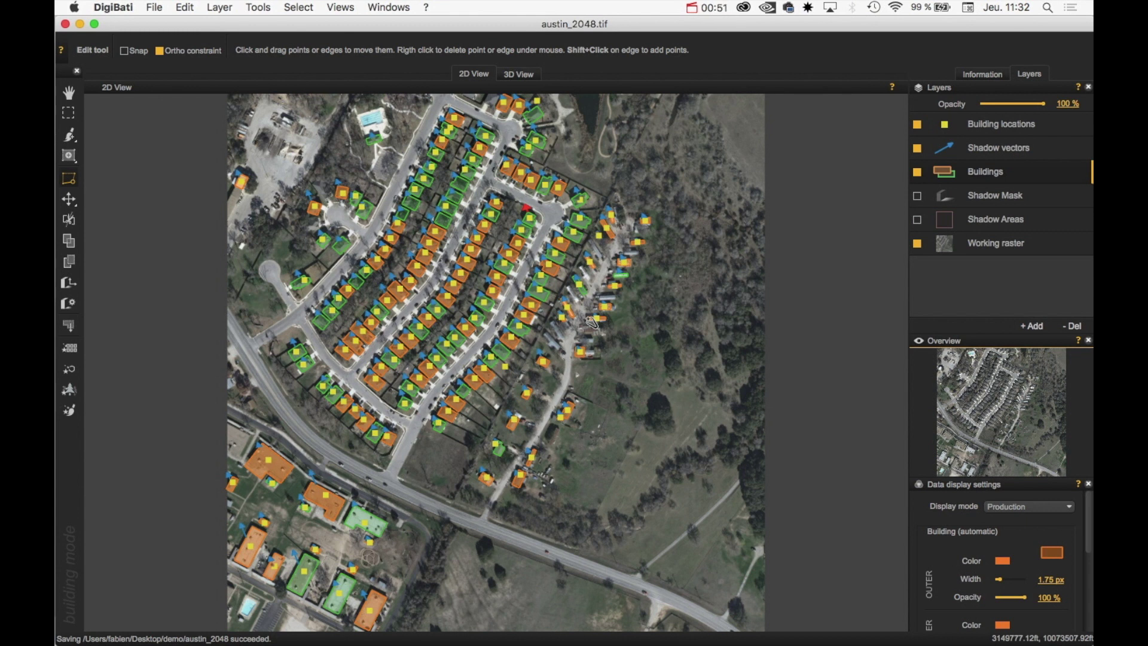
Step: Bring Area 1's reference shadow vector into view with the Shadow Ref tool and show the 2D and 3D views in a vertical split
left_click(69, 305)
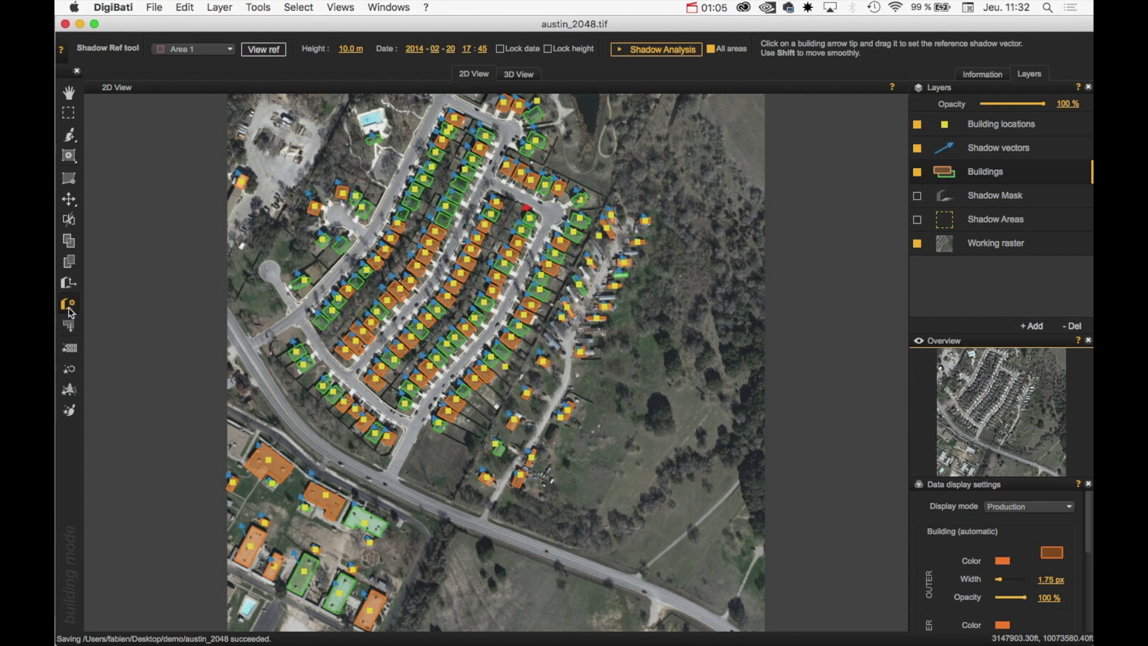
left_click(259, 55)
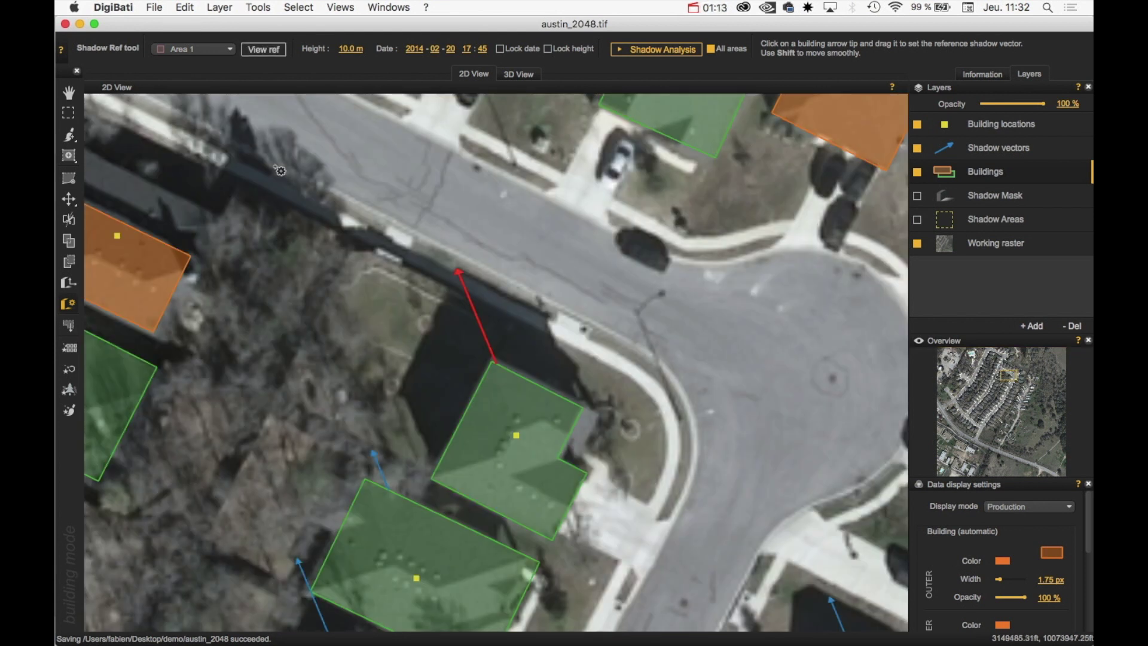
left_click(340, 7)
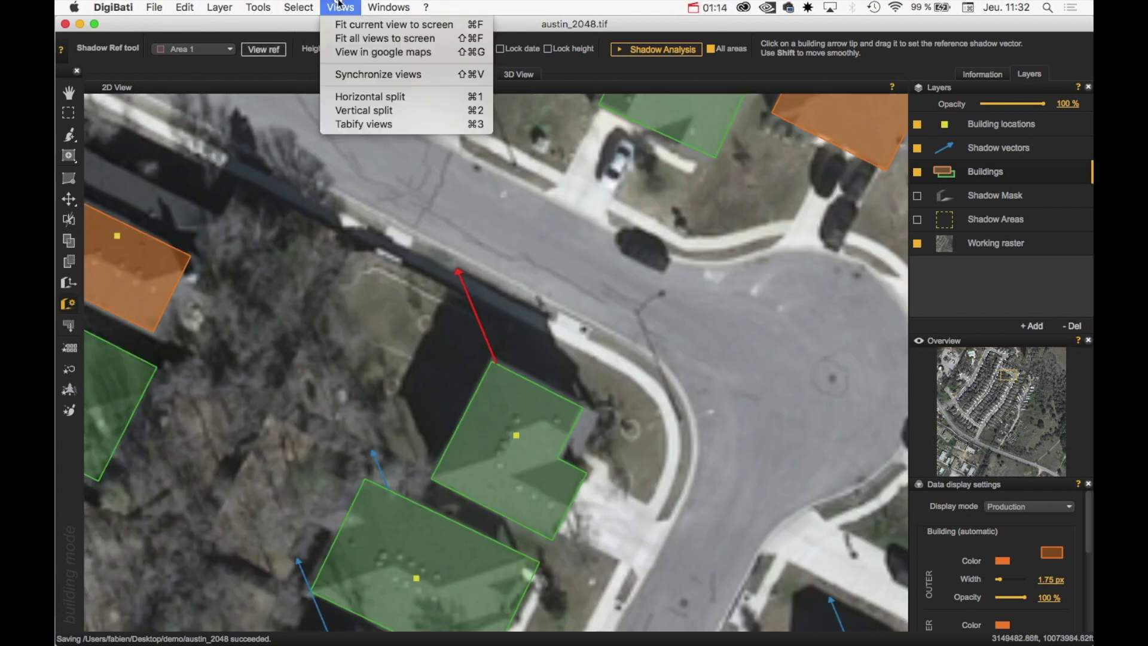
left_click(365, 124)
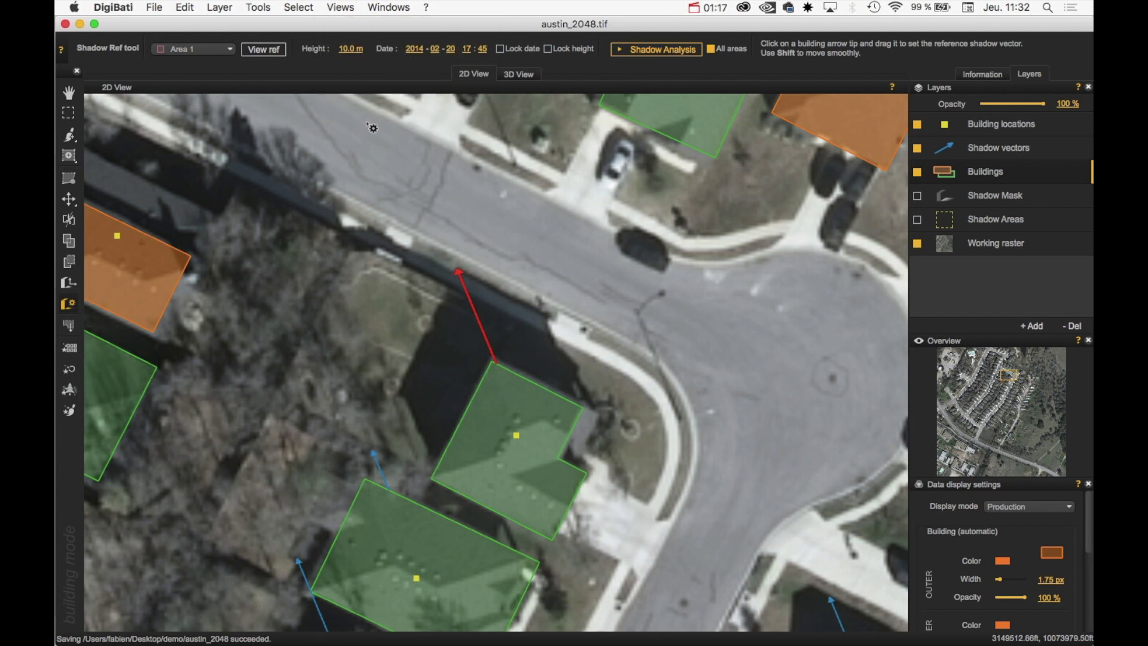
left_click(340, 6)
left_click(362, 110)
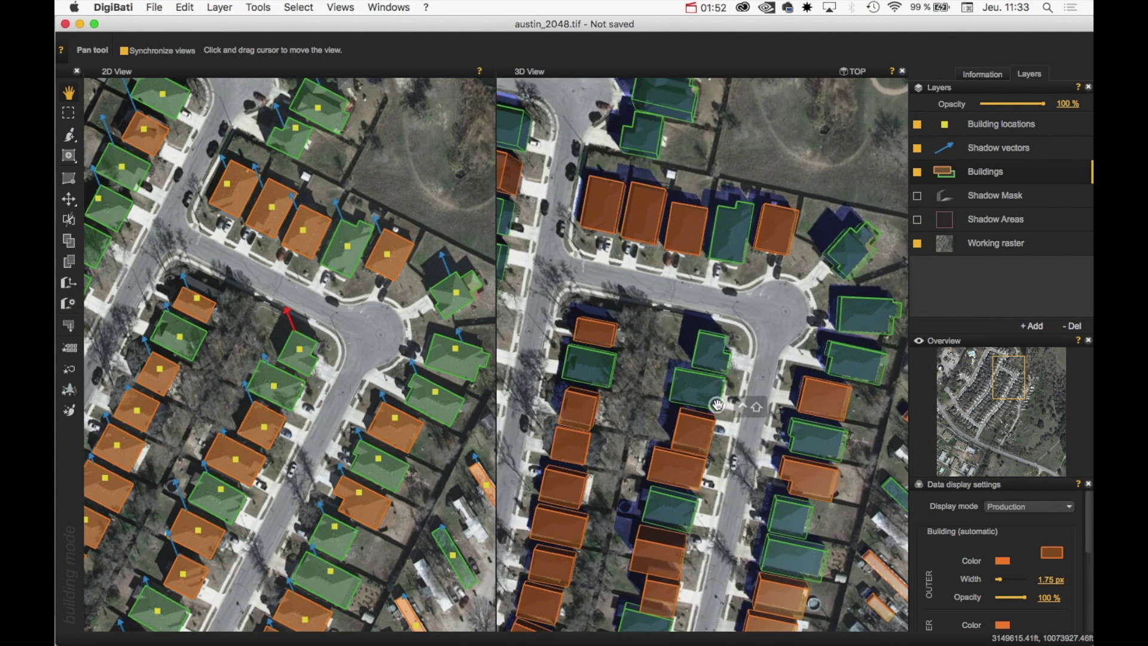
Step: Compare the simulated 3D shadows with the shadows in the aerial image around the reference building and the cul-de-sac
key("s")
scroll(716, 364, "up", 3)
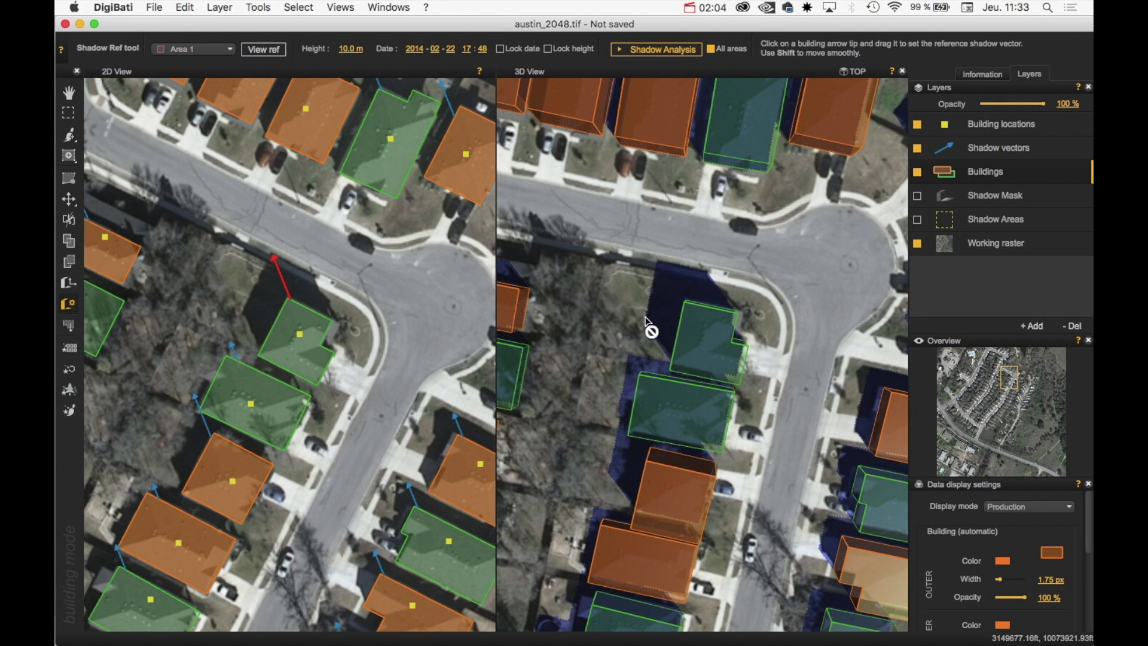
mouse_move(317, 328)
mouse_move(352, 170)
scroll(318, 263, "down", 2)
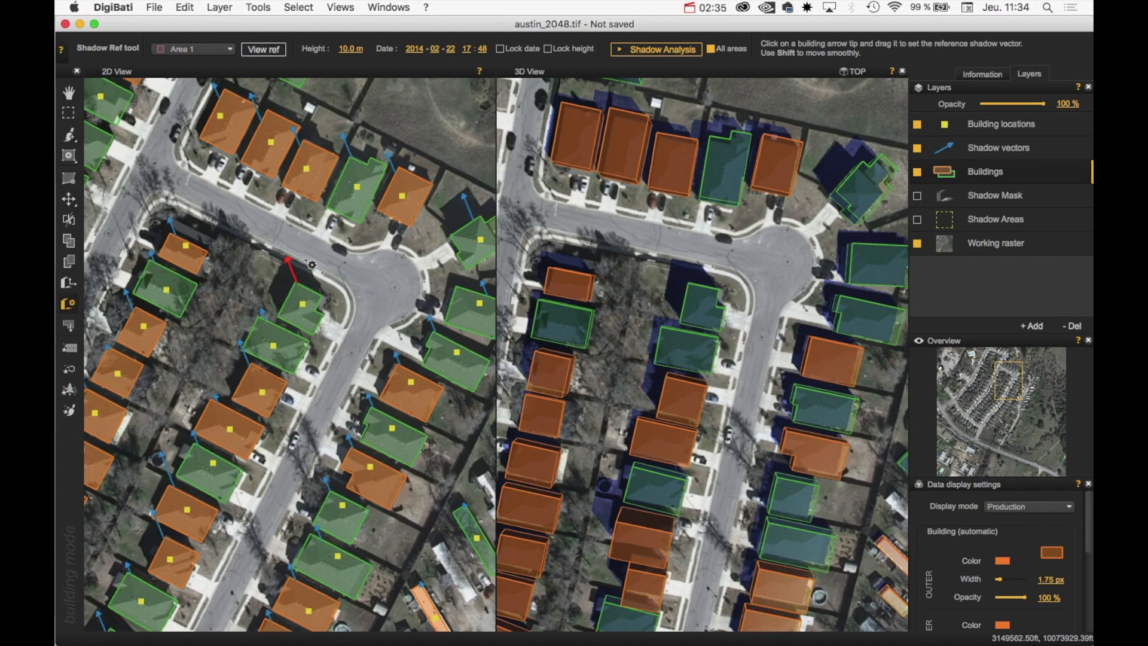
scroll(311, 265, "up", 3)
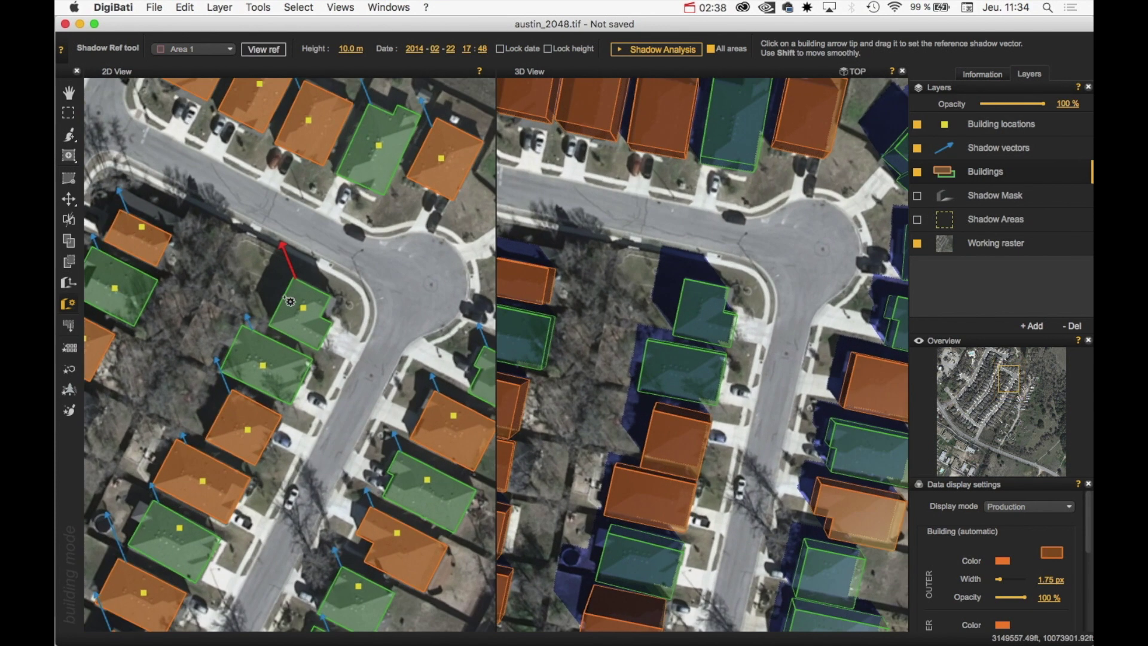
left_click_drag(249, 250, 215, 265)
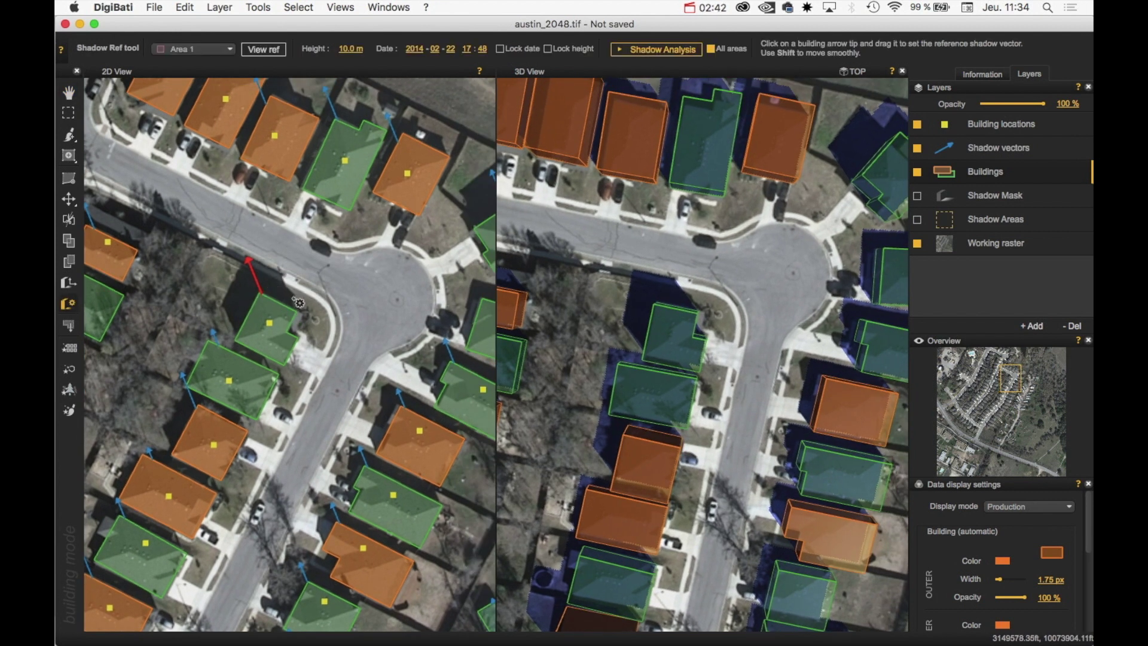
left_click_drag(364, 289, 281, 267)
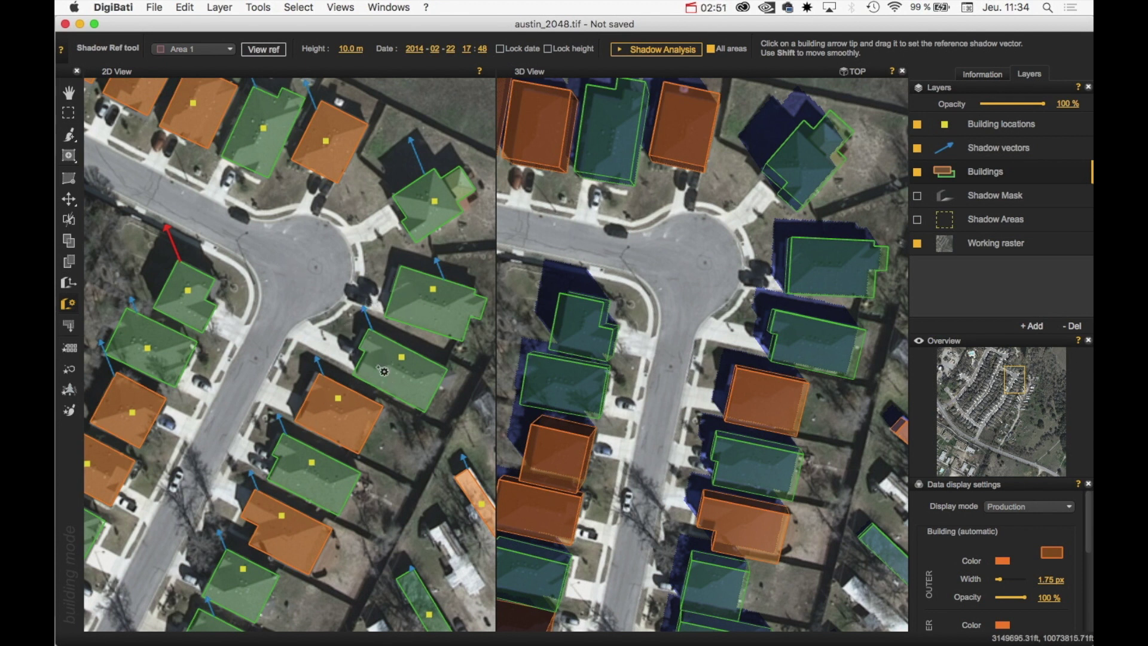
mouse_move(426, 298)
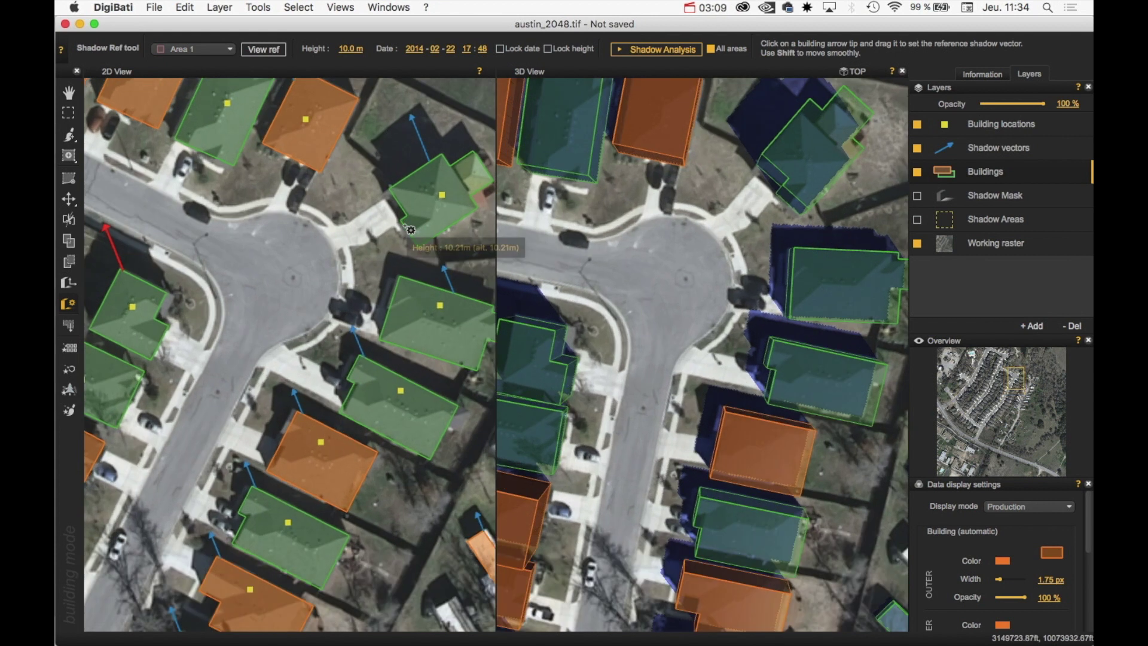
scroll(409, 233, "up", 2)
left_click_drag(380, 276, 299, 336)
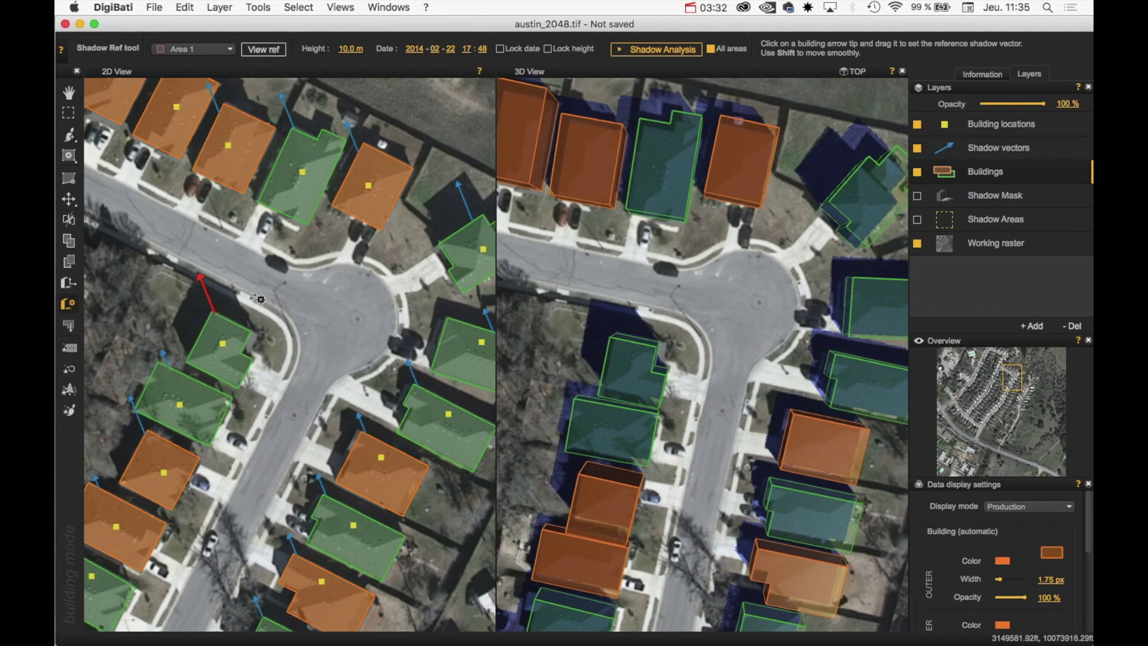
left_click_drag(200, 299, 227, 336)
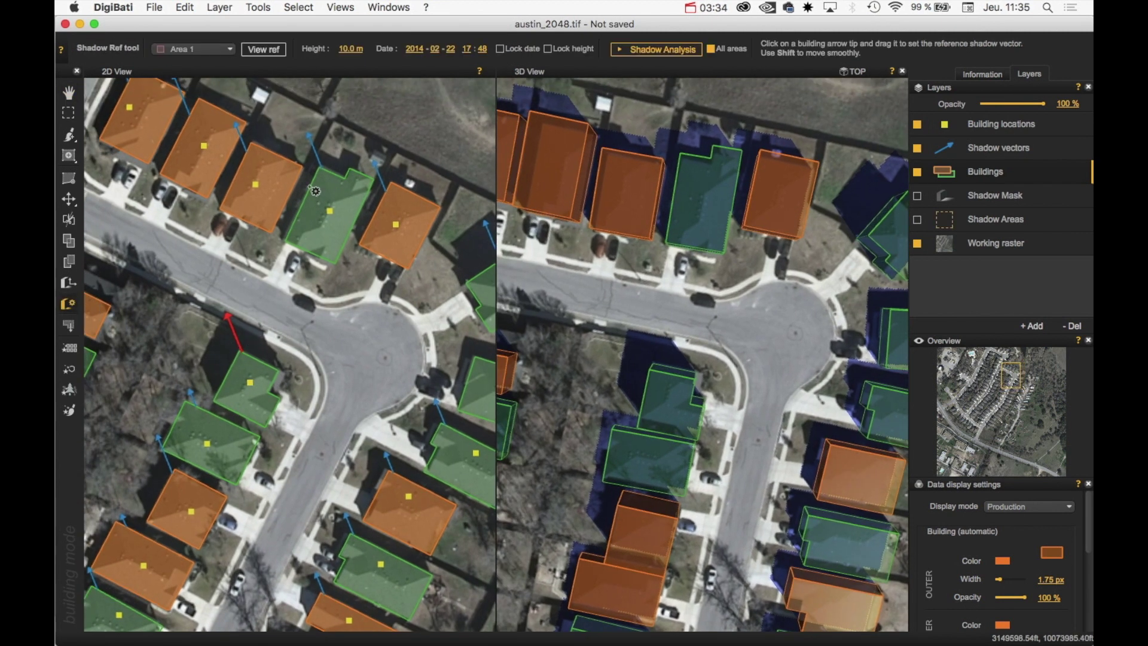
Step: Set the reference building's height to 5.6 m
left_click(346, 49)
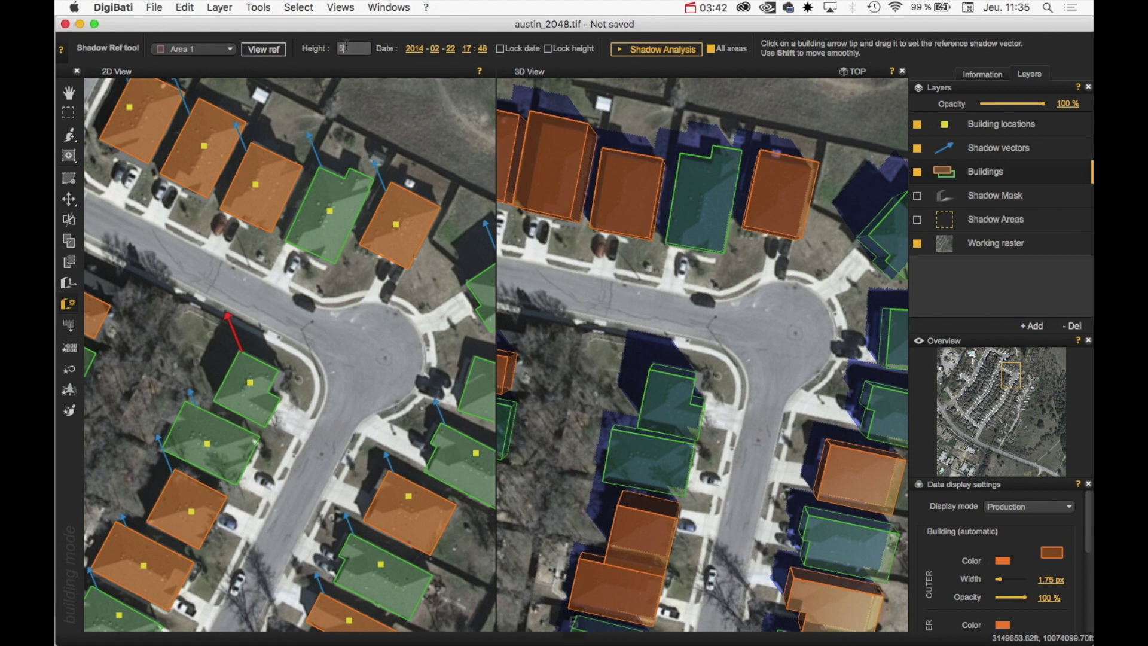
type("5.6")
key("Return")
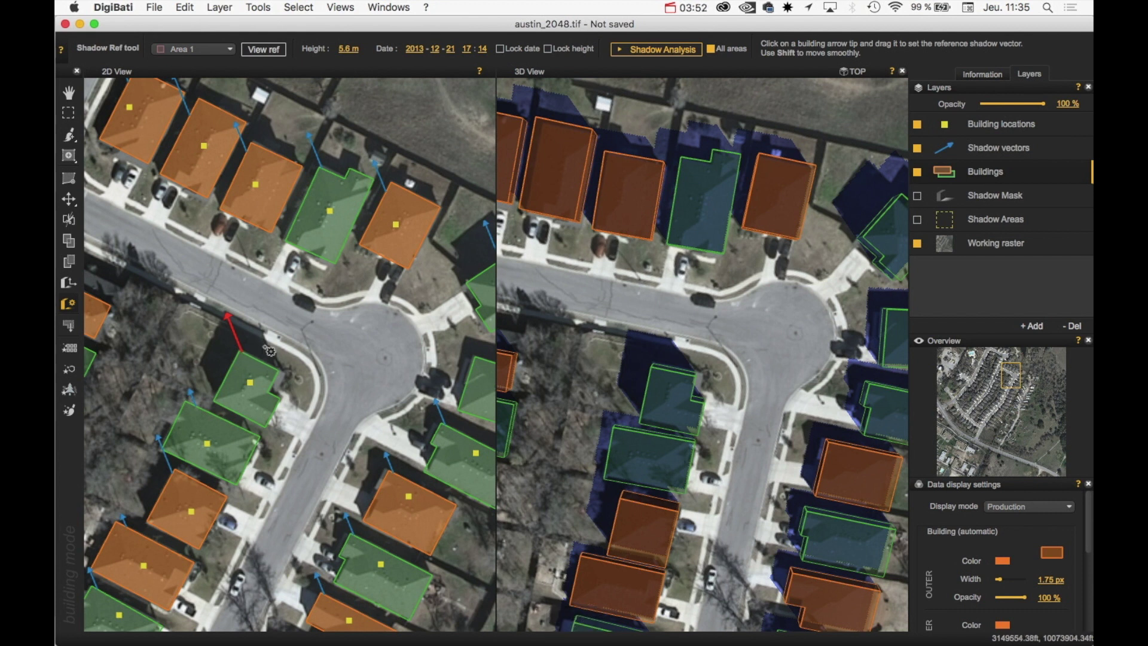
Step: Run the shadow analysis on all areas with the corrected reference
mouse_move(245, 327)
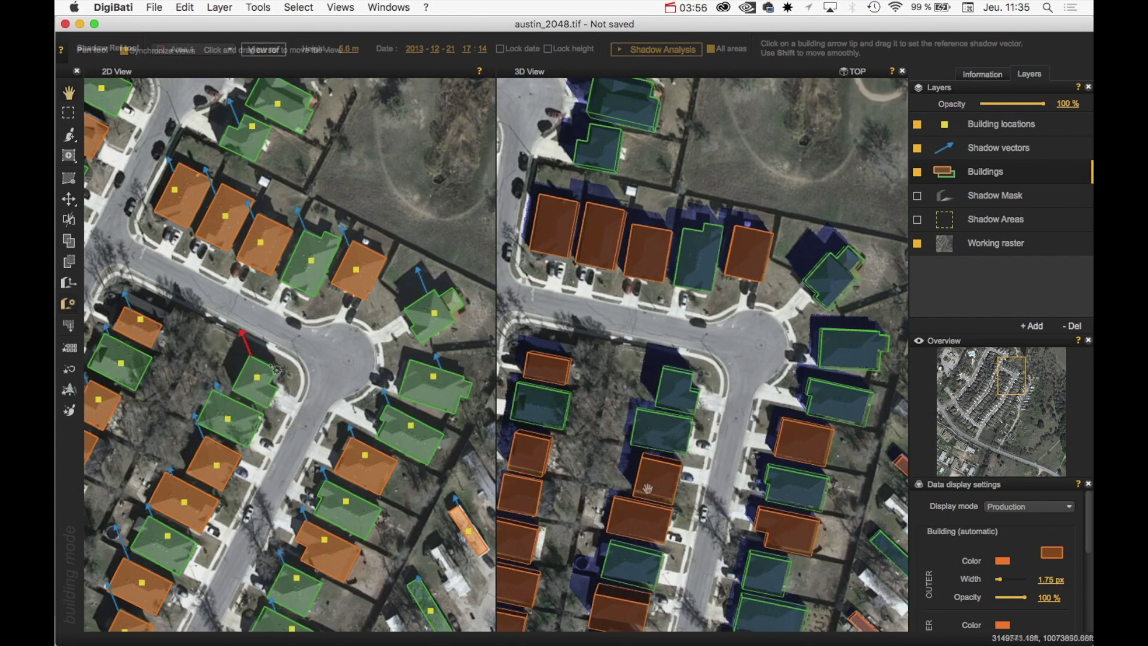
left_click_drag(693, 102, 747, 368)
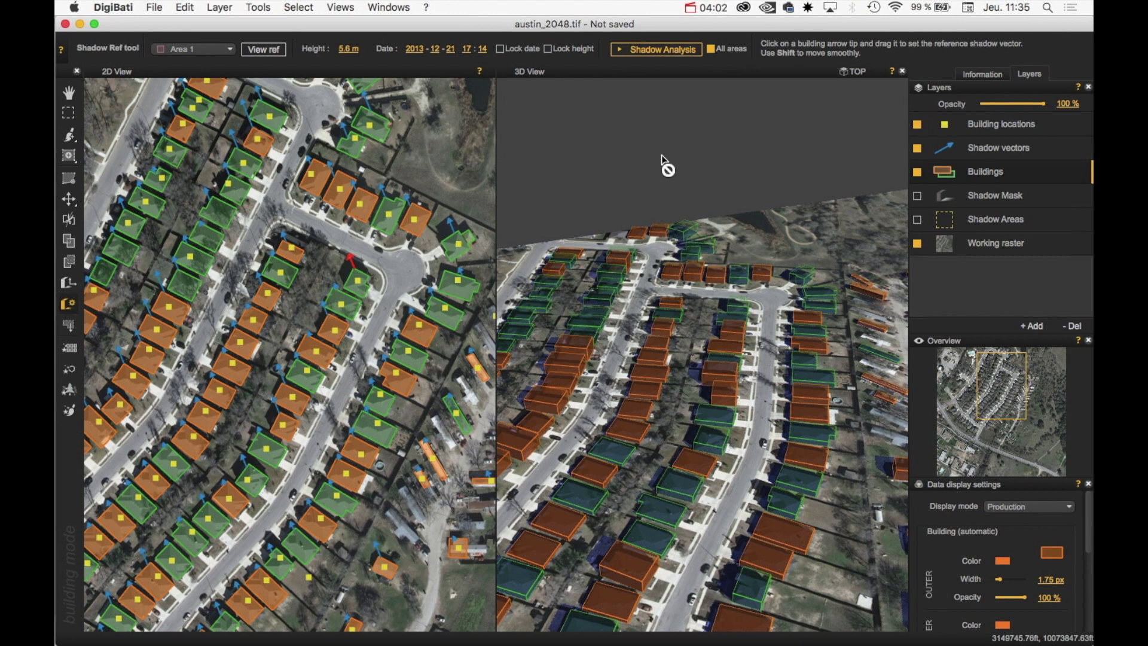
left_click(657, 53)
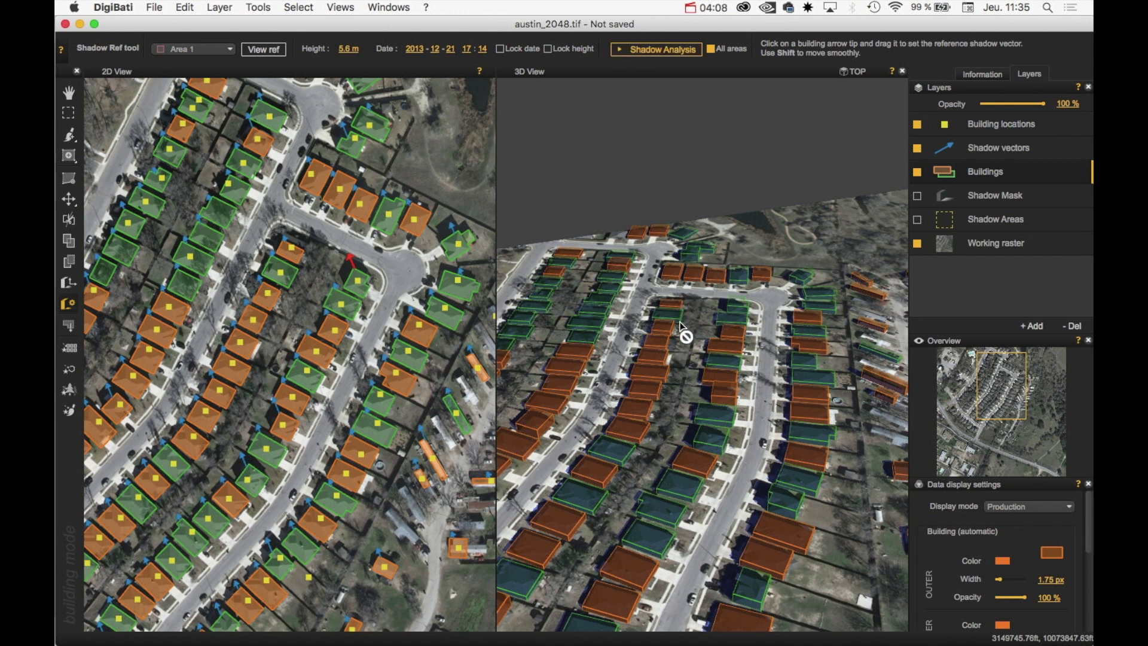
Step: Examine the recalculated buildings and their simulated shadows, from the whole site down to the row south of the cul-de-sac
key("super+shift+f")
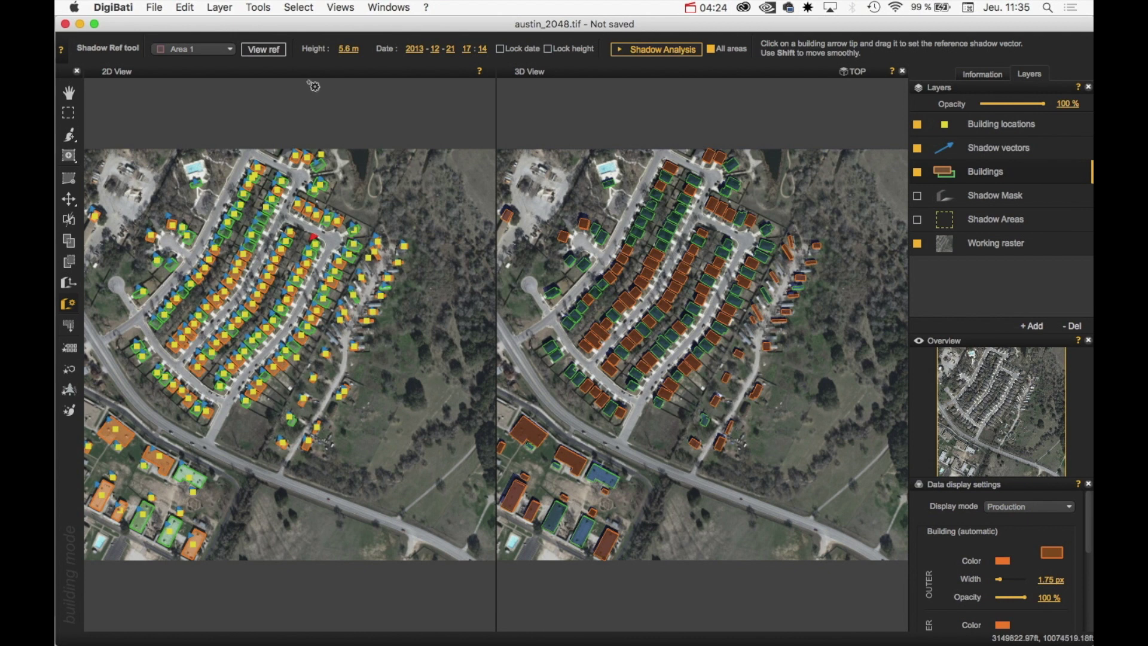
left_click(69, 92)
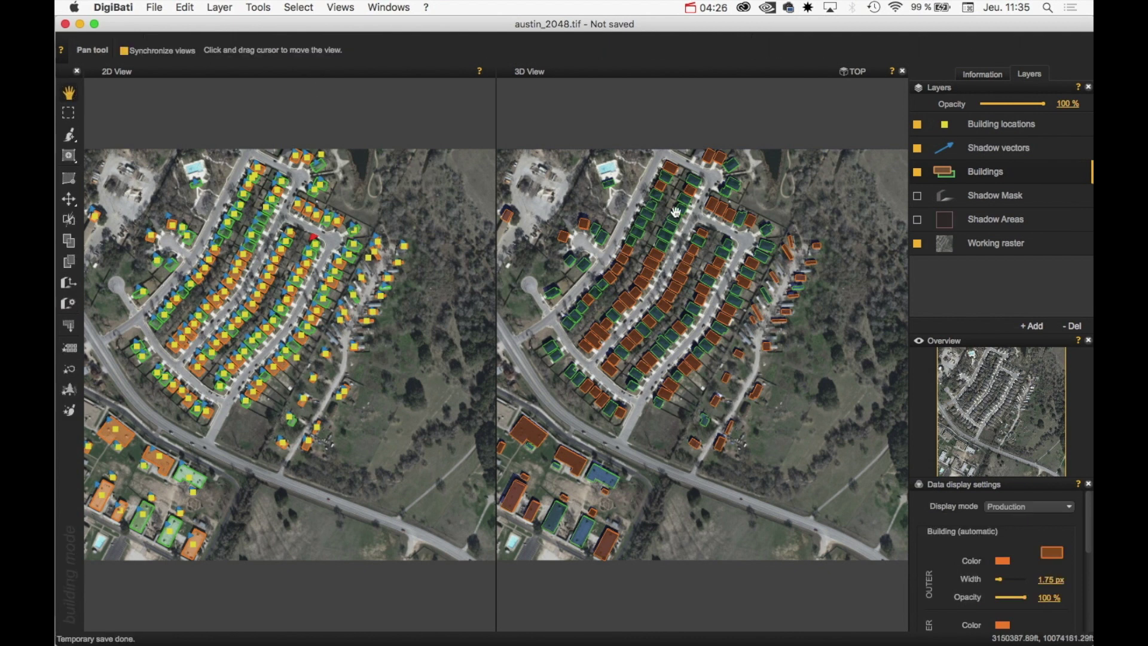
scroll(766, 238, "up", 2)
scroll(766, 238, "up", 5)
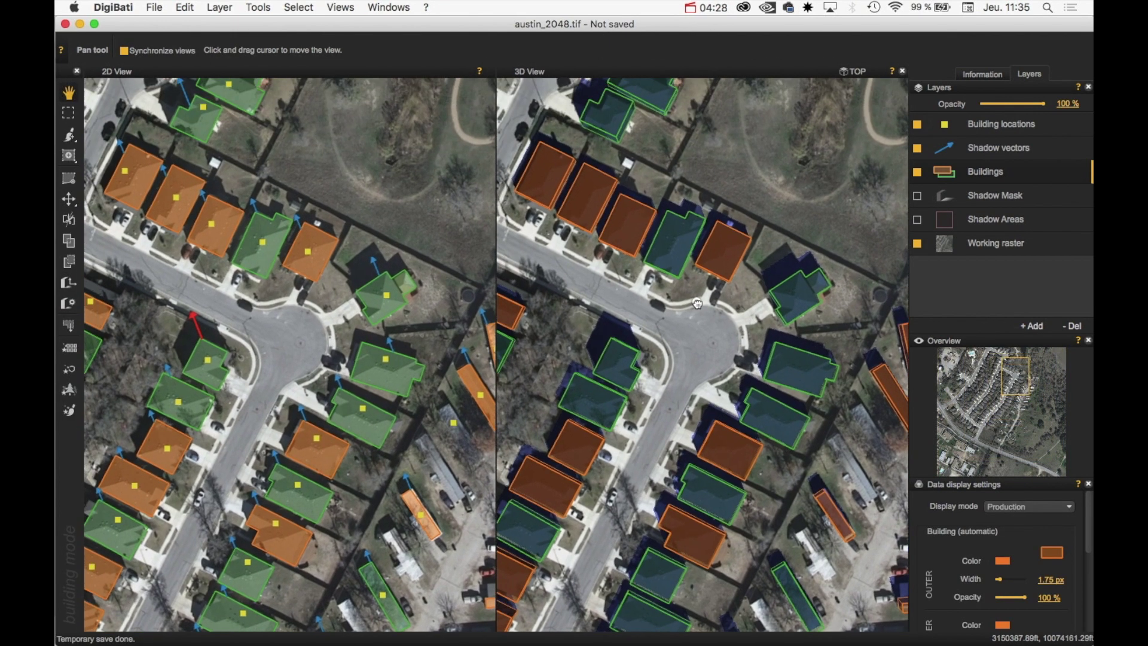
scroll(746, 296, "up", 4)
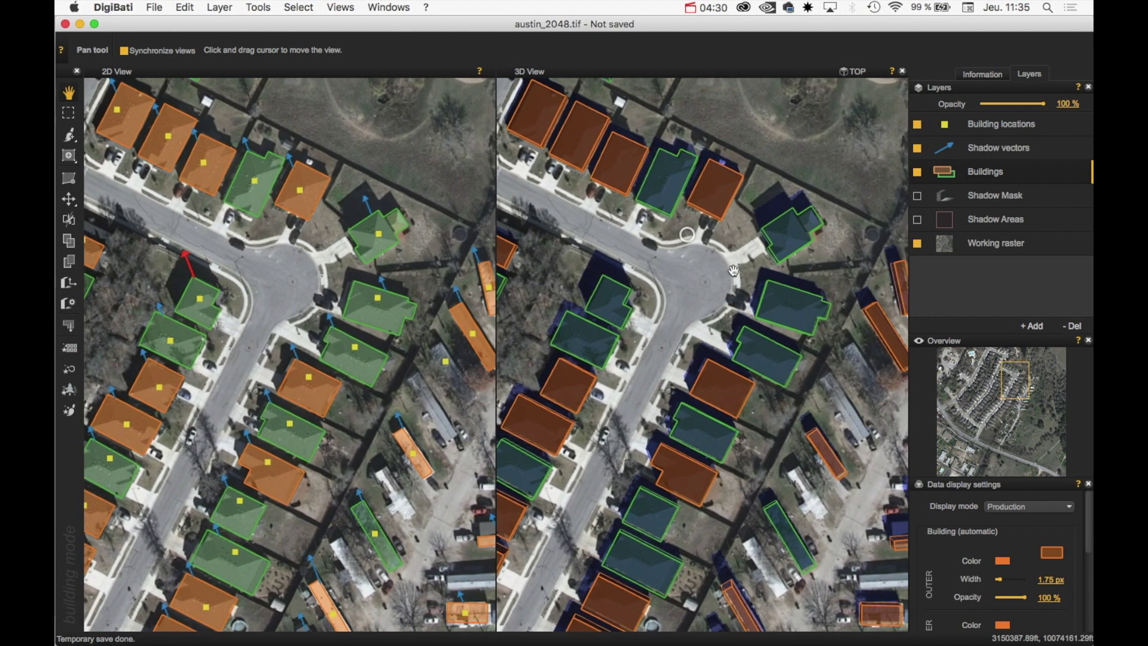
scroll(833, 279, "up", 2)
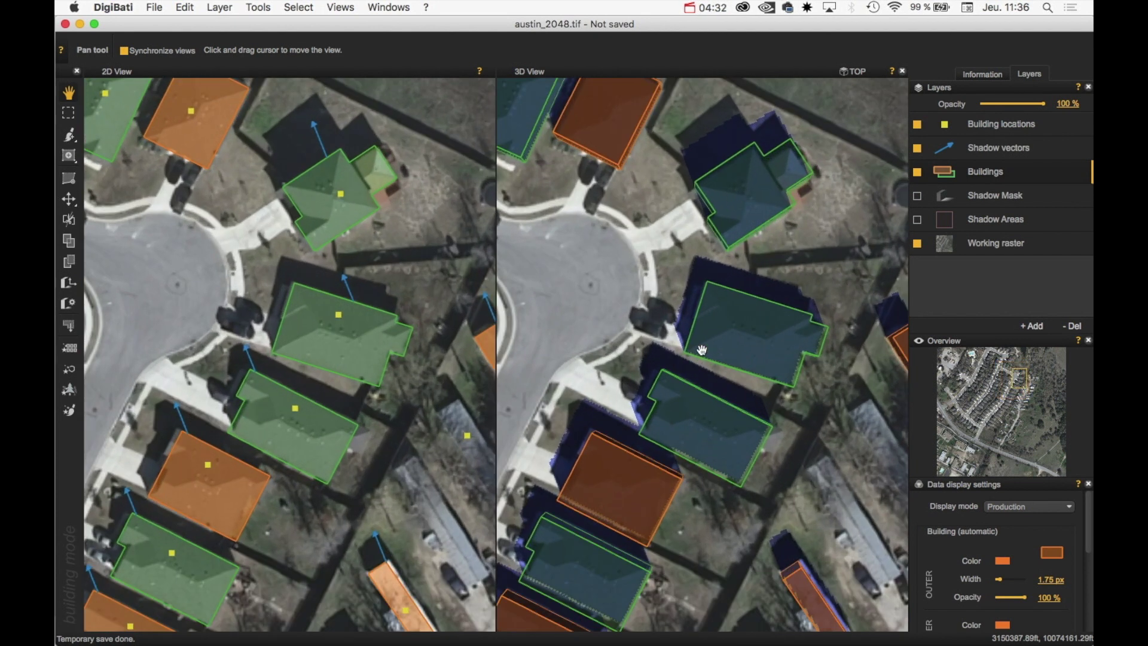
left_click_drag(679, 402, 761, 223)
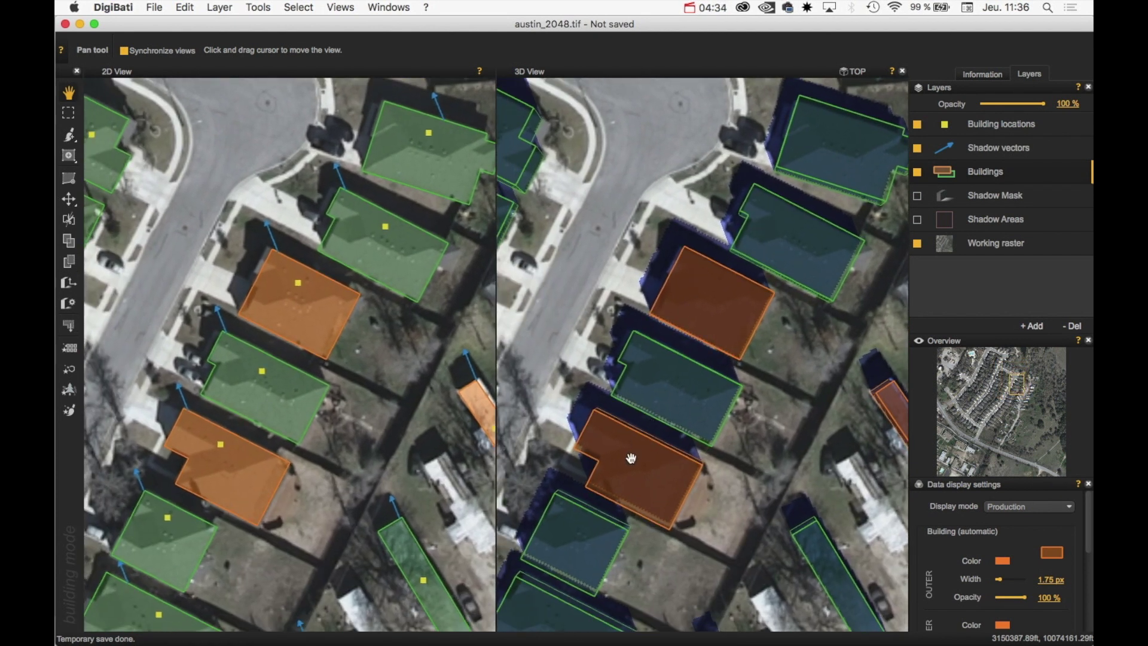
left_click_drag(631, 458, 680, 407)
left_click_drag(706, 286, 641, 387)
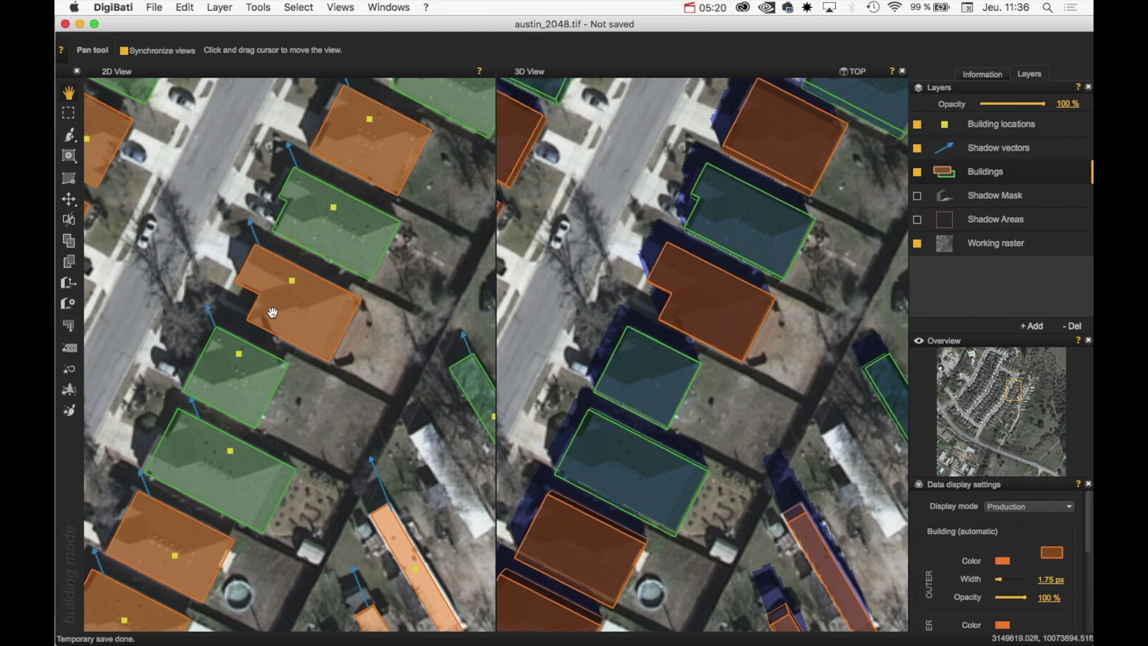
Step: Lengthen the shadow vector of the small green building just south of the notched orange one with the Edit Shadow tool
left_click(69, 283)
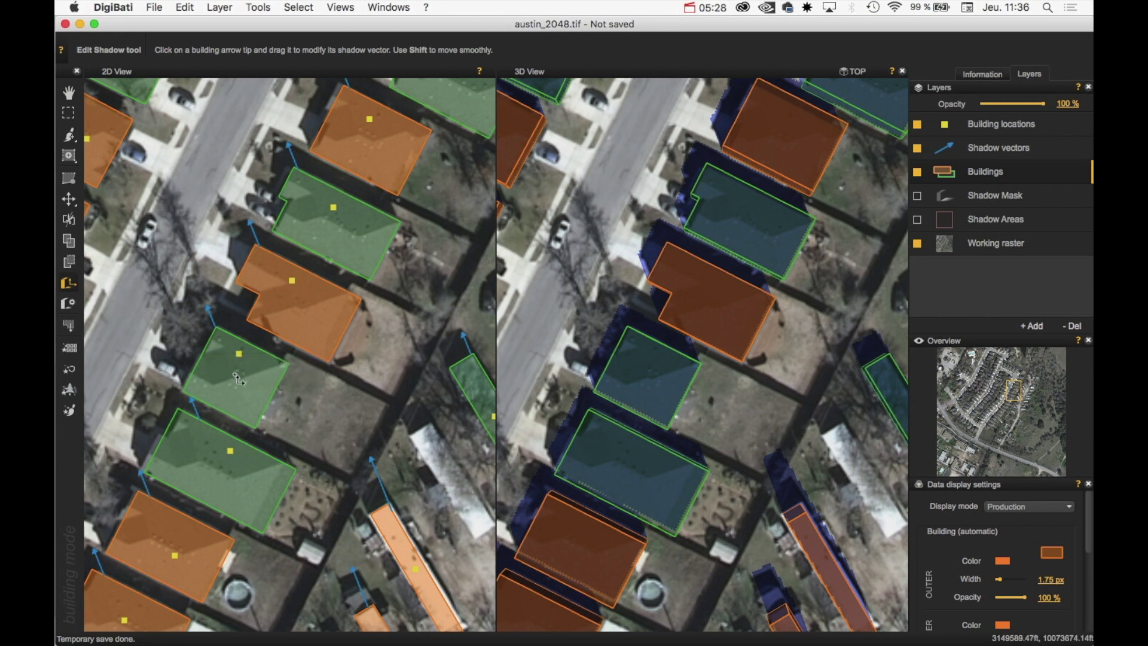
mouse_move(235, 378)
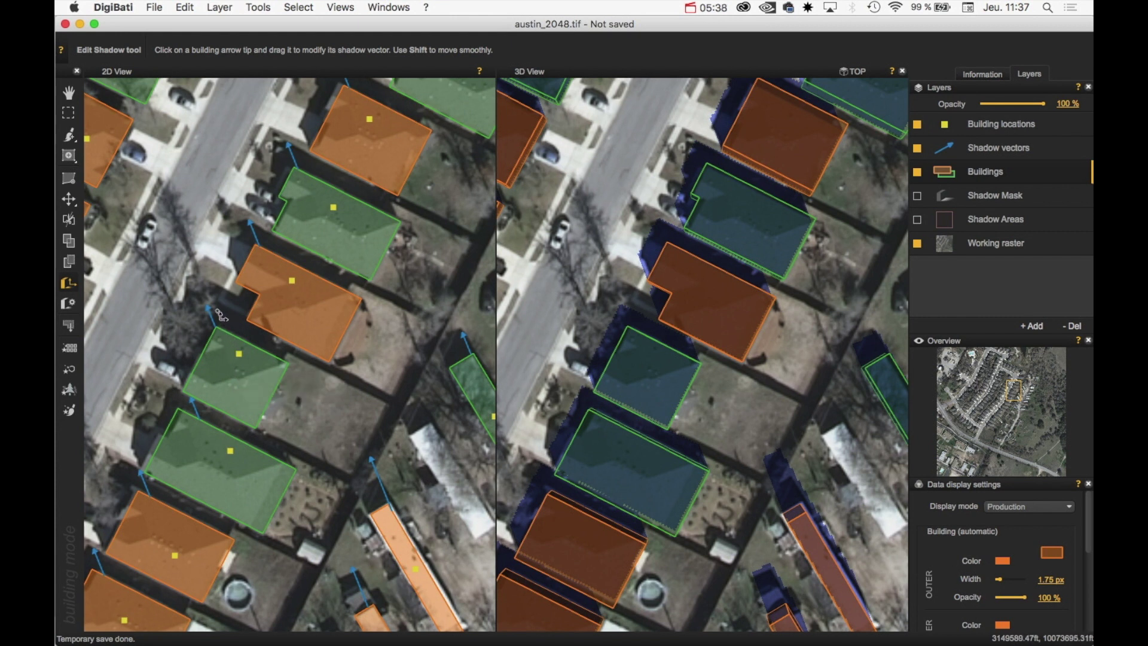
left_click_drag(210, 308, 207, 273)
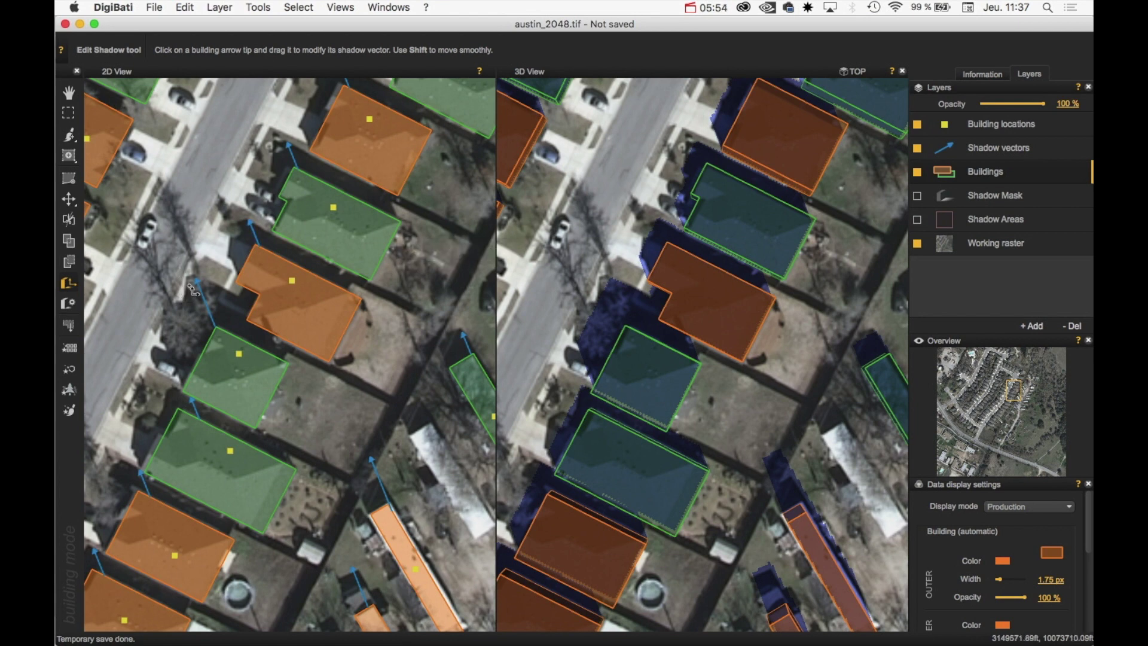
left_click_drag(202, 286, 200, 274)
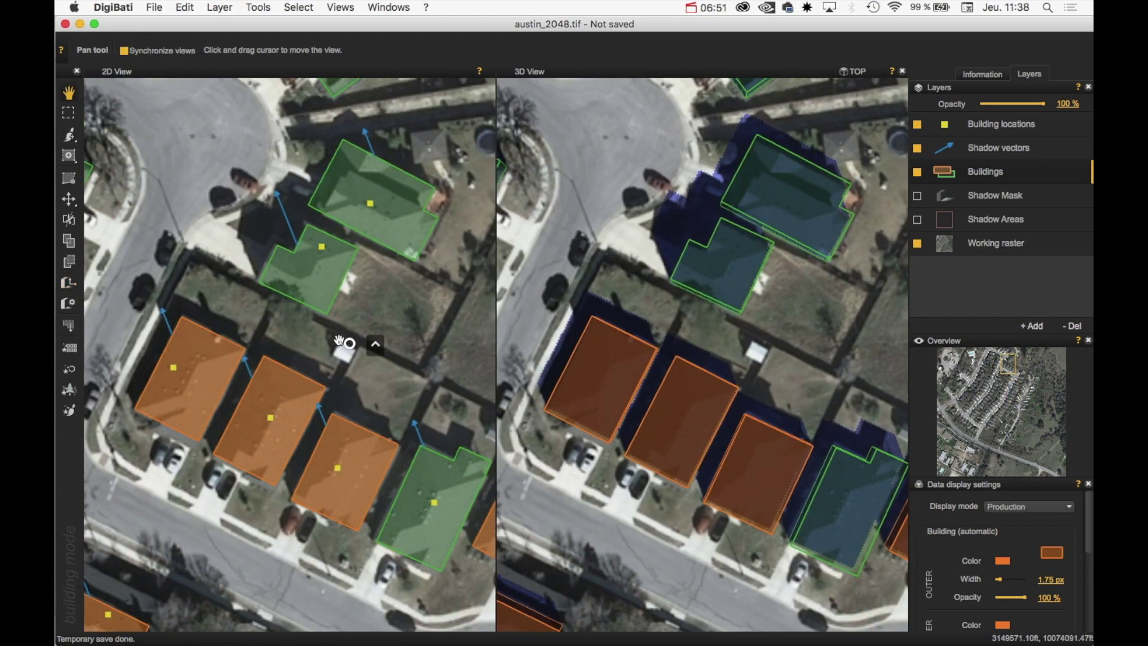
Step: Inspect the building heights in the tilted 3D view and the shadows of the cul-de-sac house with the small annex
left_click_drag(340, 341, 238, 142)
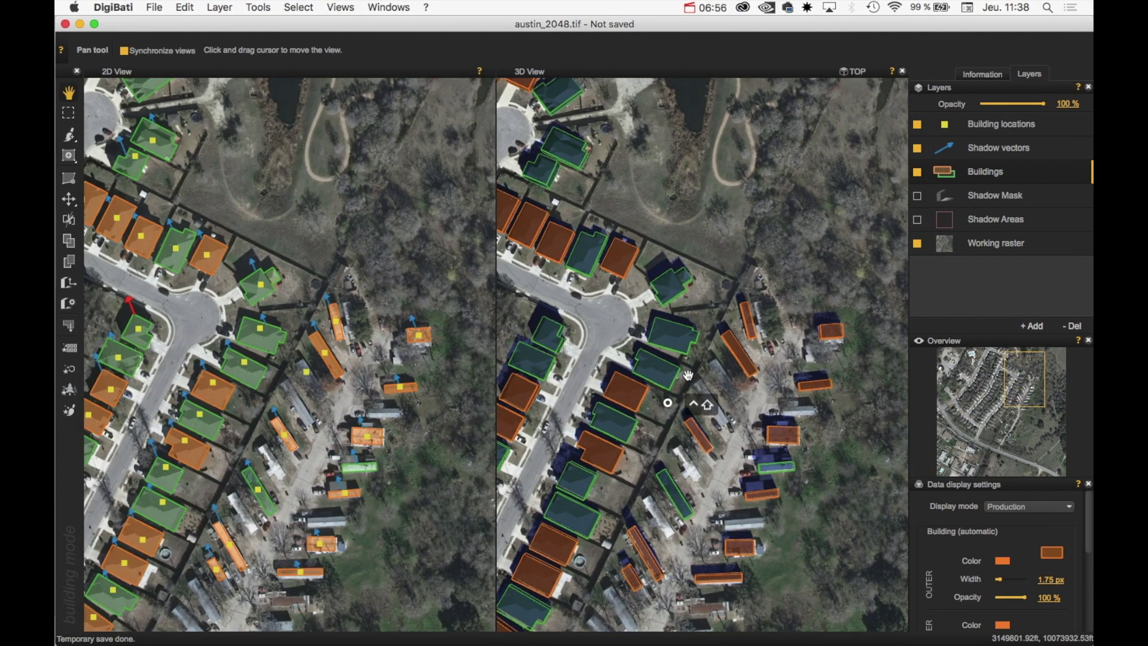
left_click_drag(724, 401, 761, 354)
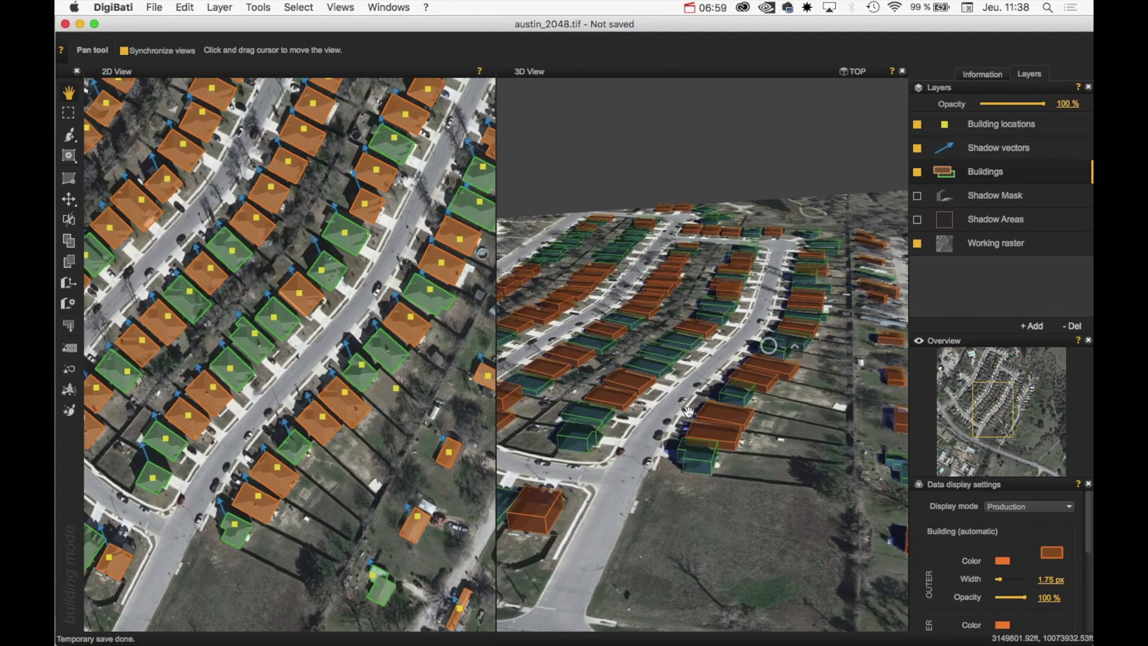
left_click_drag(761, 341, 736, 386)
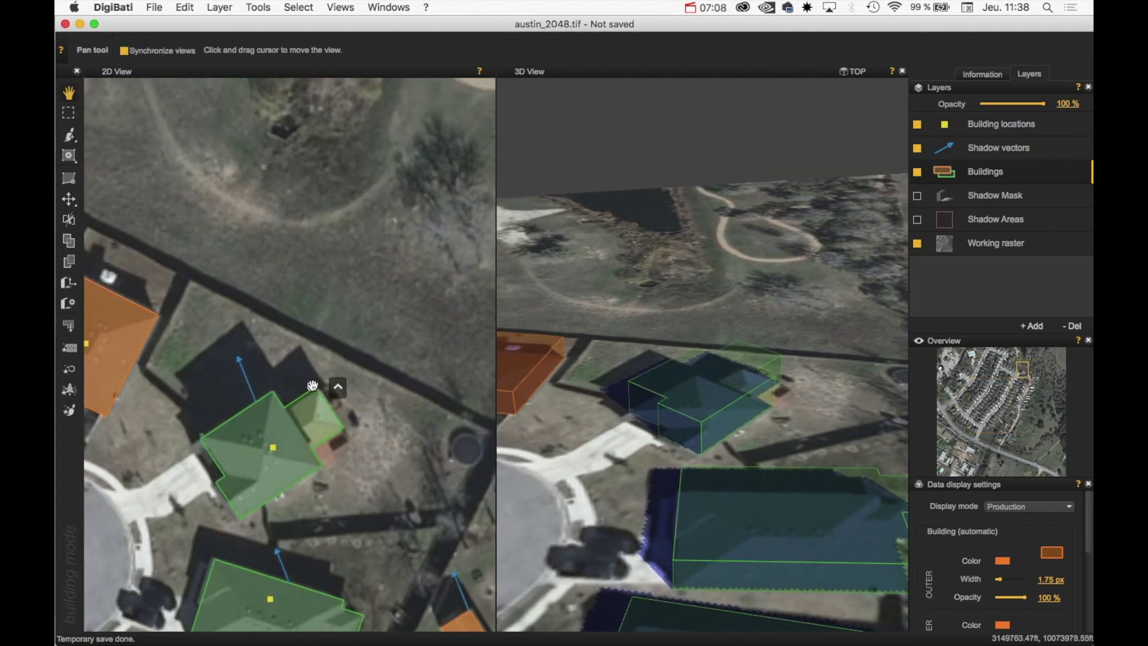
key("s")
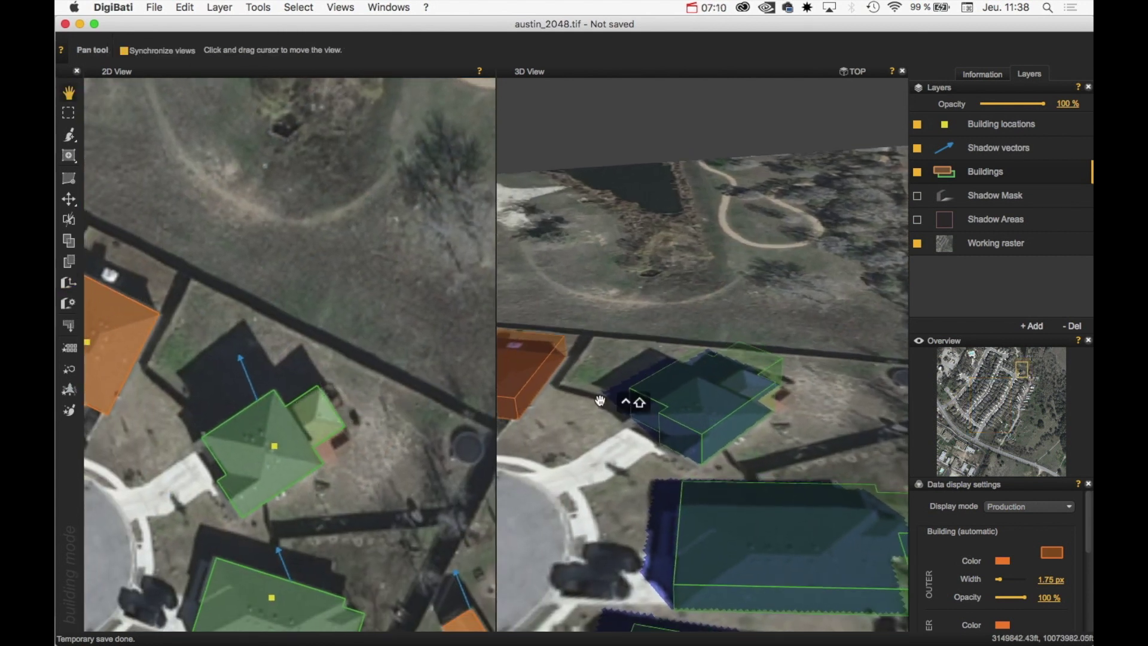
left_click_drag(609, 397, 642, 419)
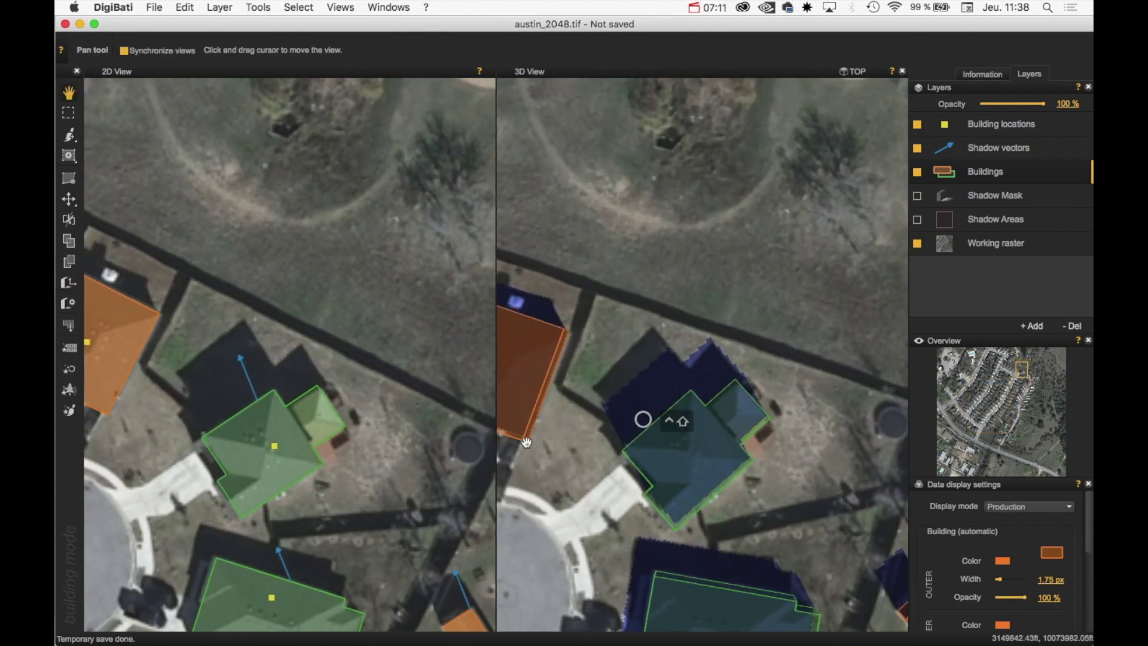
key("s")
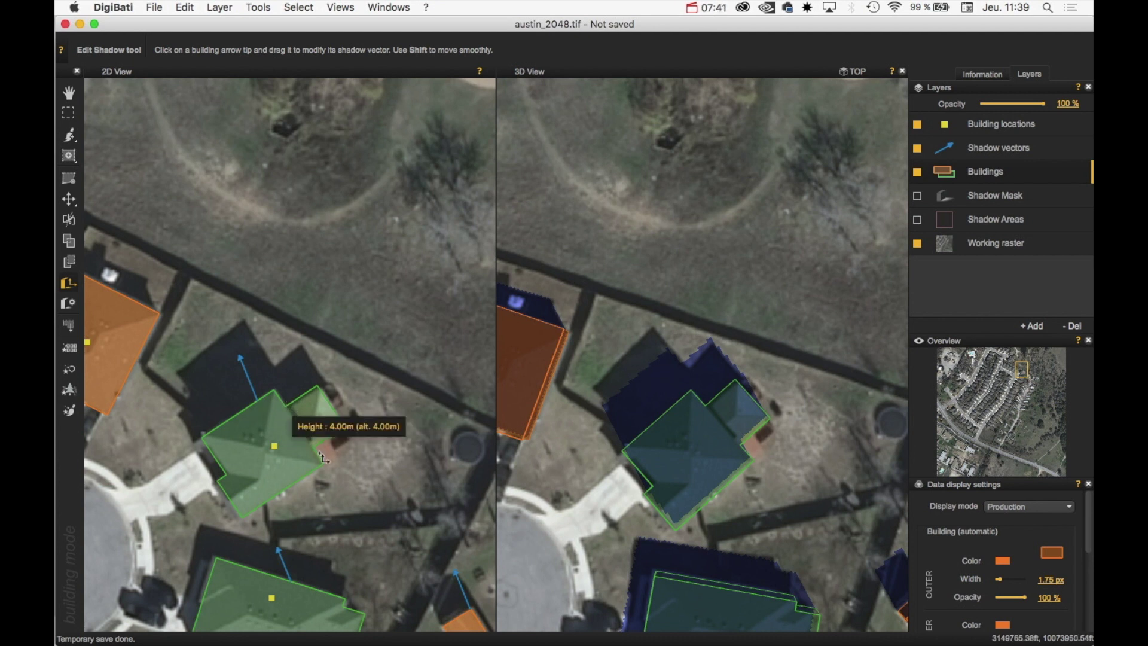
scroll(284, 398, "down", 3)
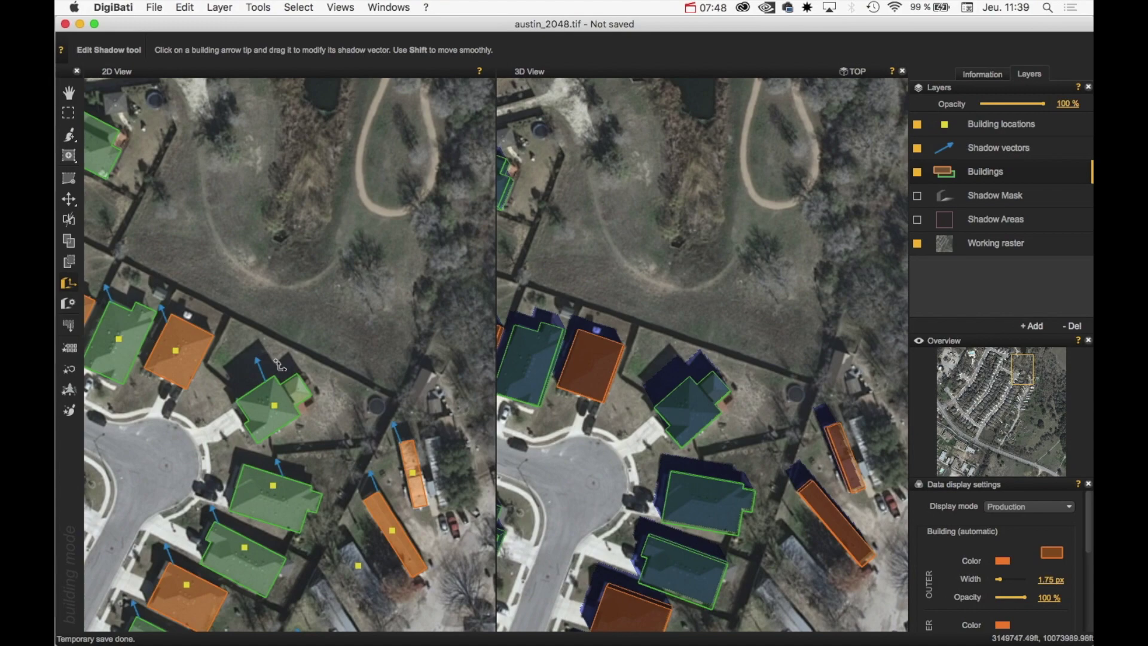